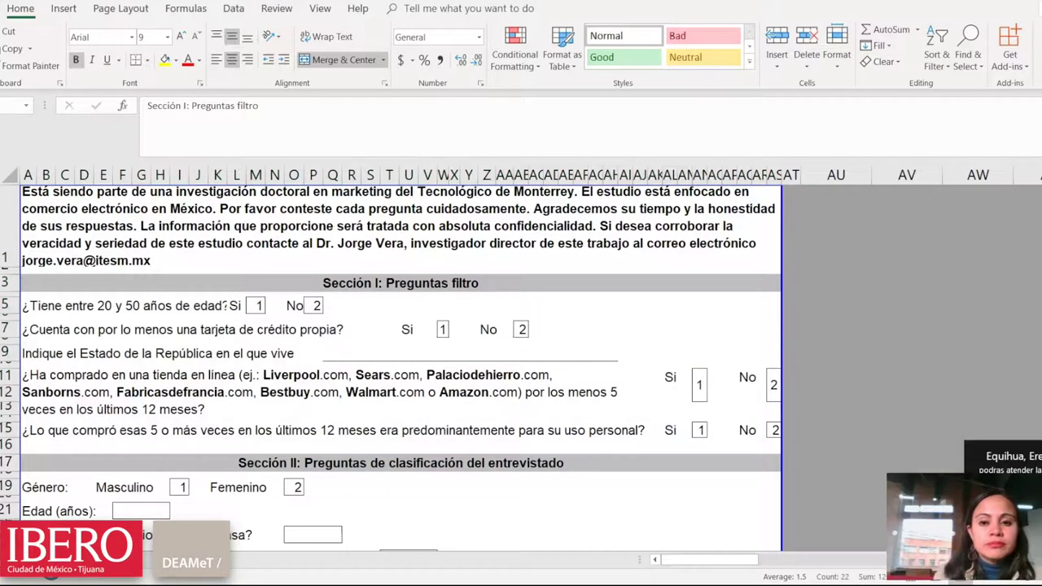
- Highlight the Sección II classification questions and the opening of Sección III with its instructions and first block of statements
scroll(400, 509, down, 3)
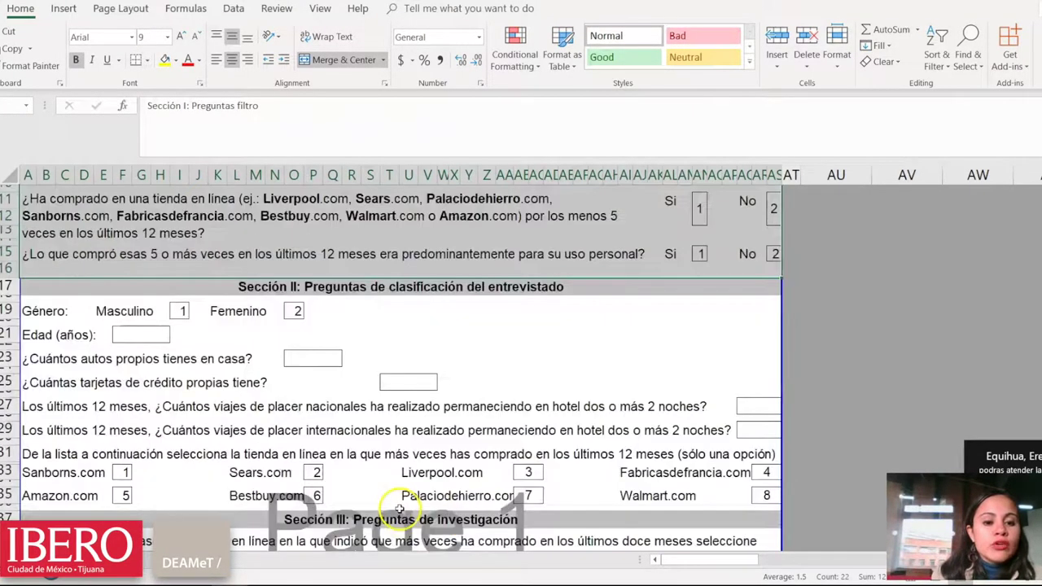
drag(295, 285, 390, 463)
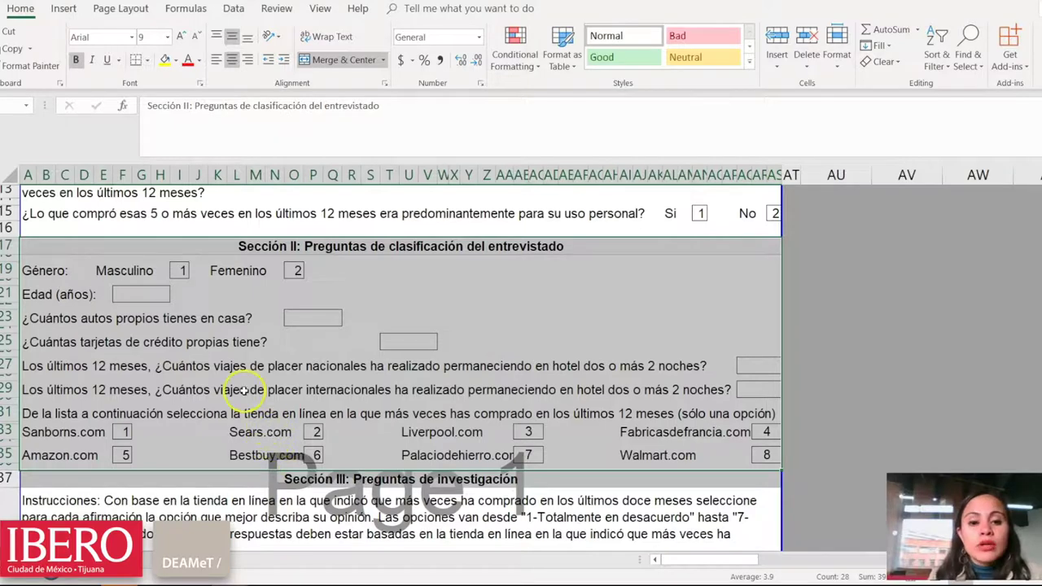
scroll(244, 385, down, 5)
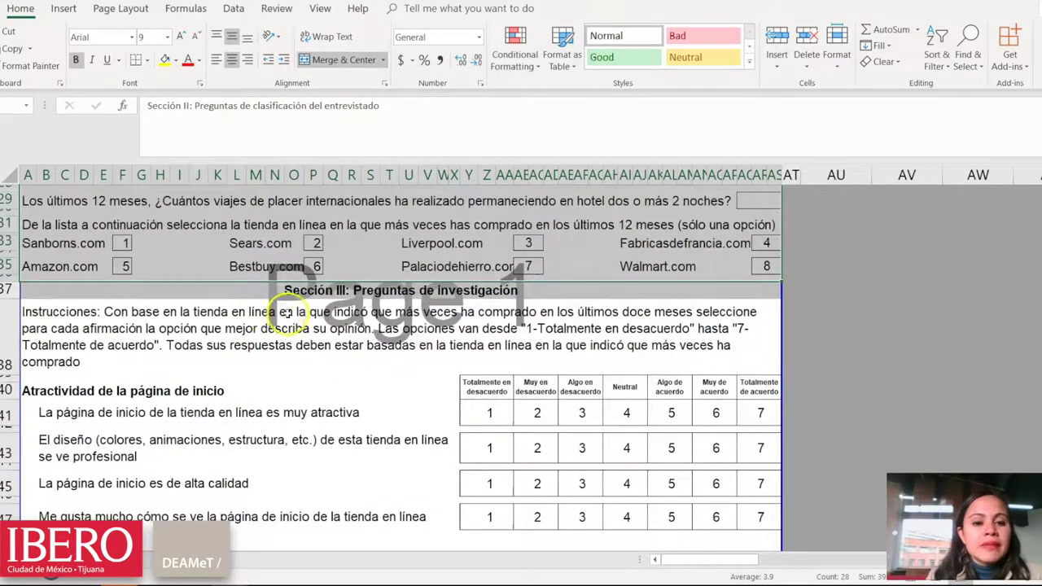
drag(291, 291, 330, 523)
scroll(326, 496, down, 1)
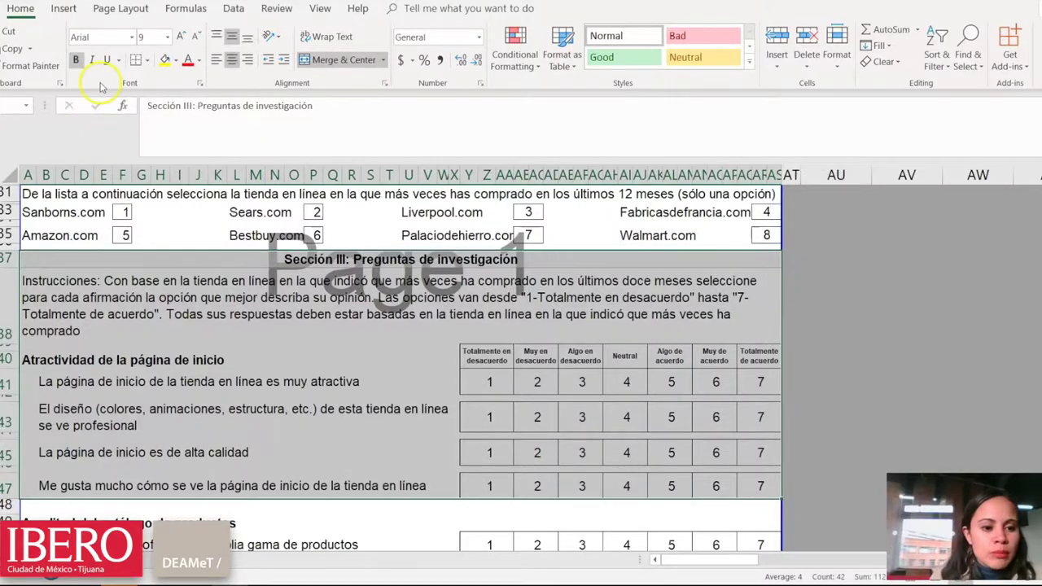
scroll(167, 269, down, 1)
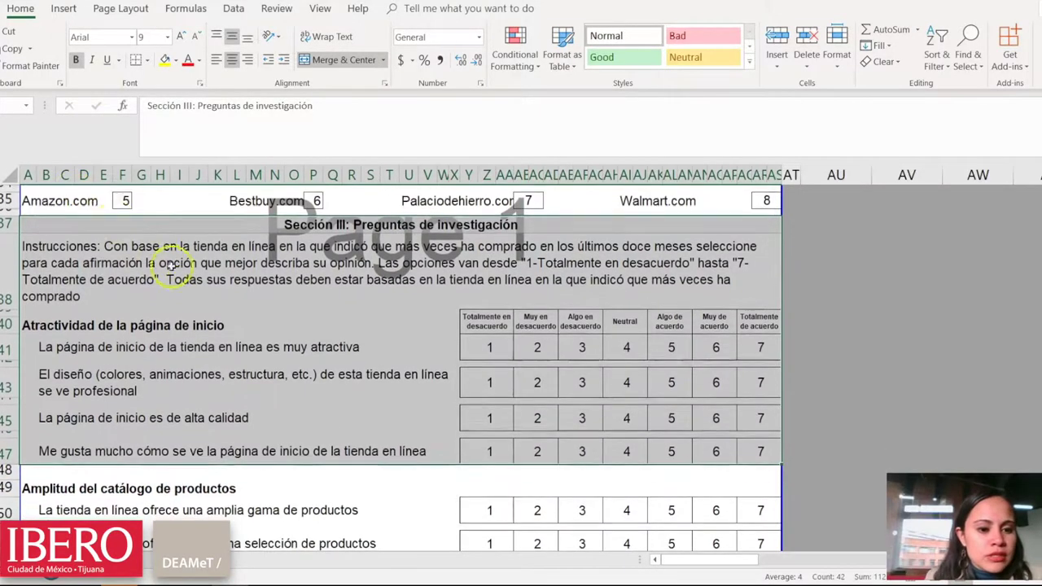
- Highlight each Sección III block one after another, from Atractividad de la página de inicio through Satisfacción
click(168, 383)
drag(97, 322, 562, 348)
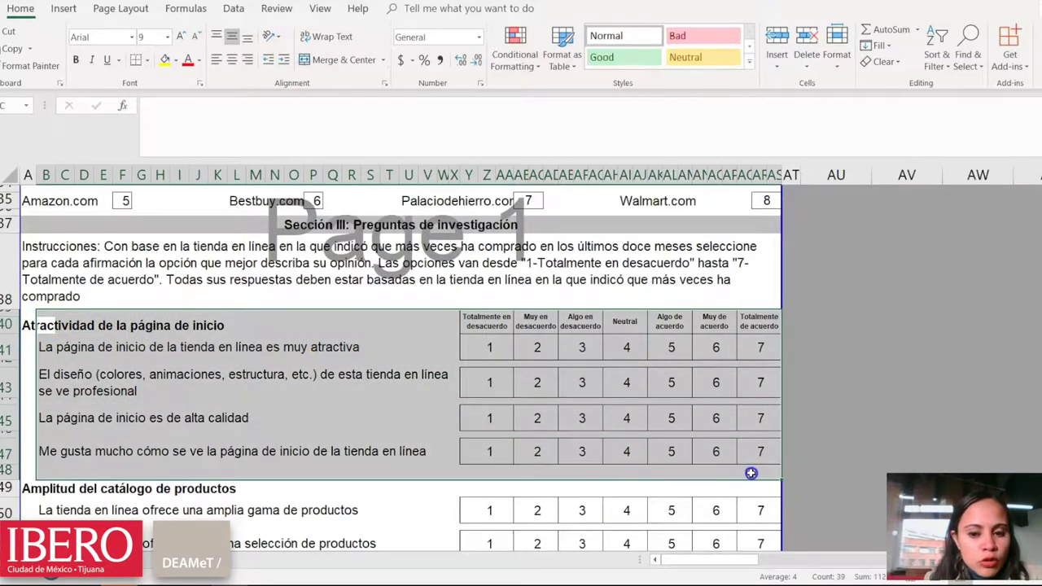
scroll(628, 418, down, 3)
click(40, 307)
drag(41, 307, 765, 432)
scroll(49, 338, down, 4)
drag(32, 238, 765, 379)
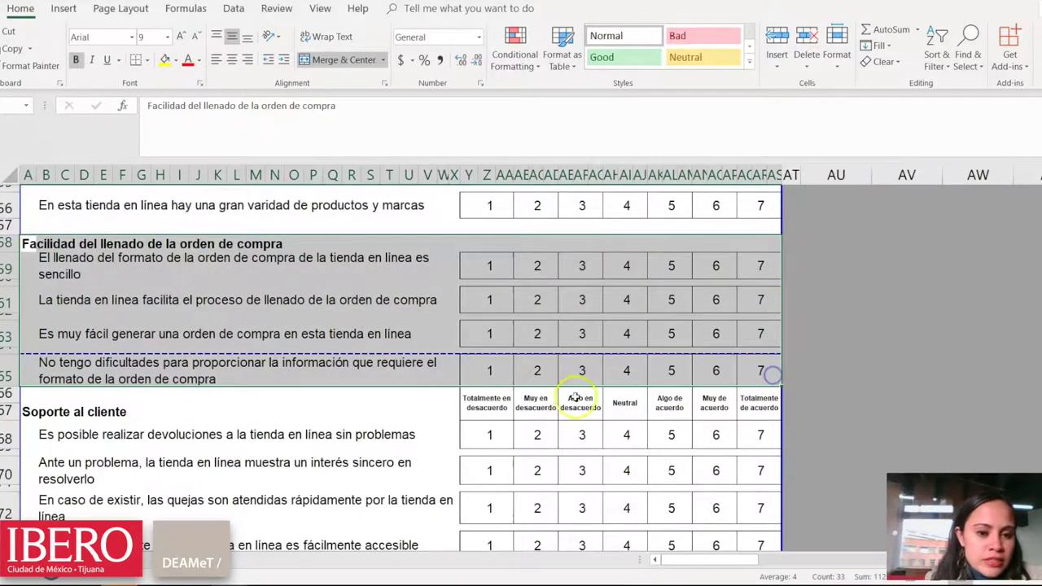
scroll(561, 399, down, 3)
drag(51, 252, 773, 382)
scroll(143, 252, down, 3)
drag(28, 236, 767, 368)
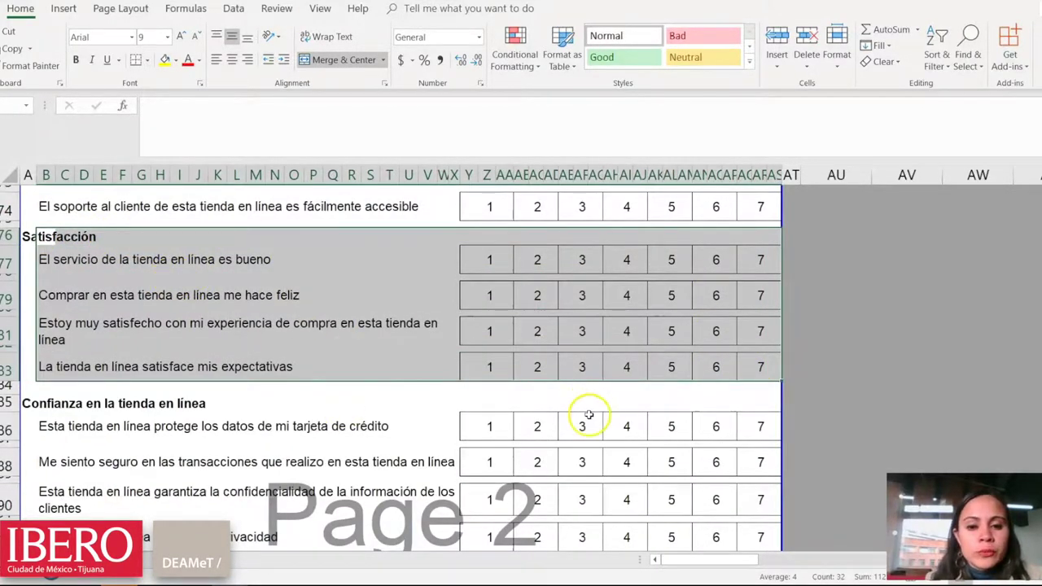
- Examine the first Atractividad de la página de inicio statement, its 1 to 7 answer options and the agreement labels above them
scroll(589, 415, up, 10)
scroll(590, 420, up, 2)
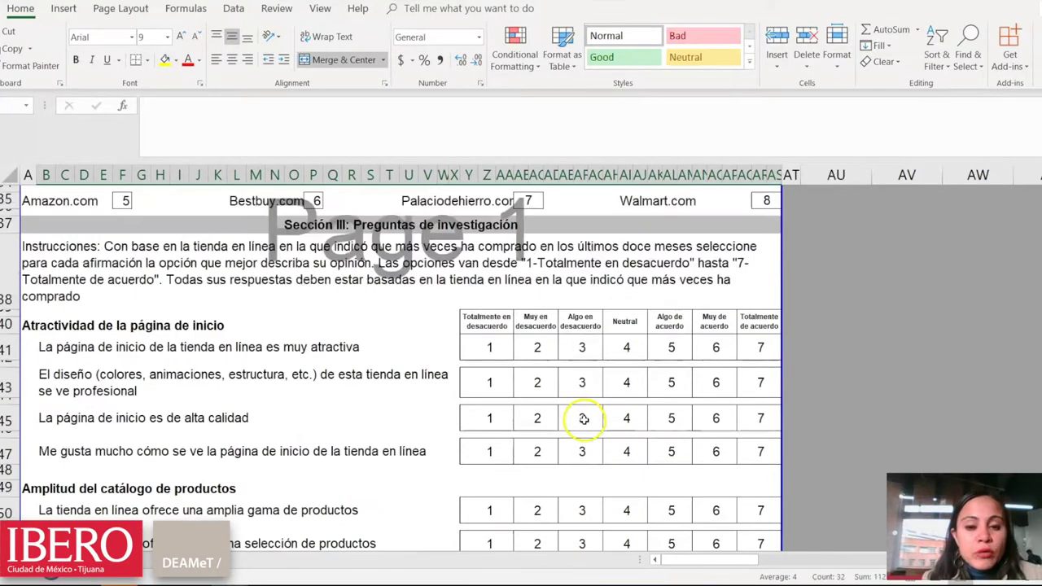
click(458, 356)
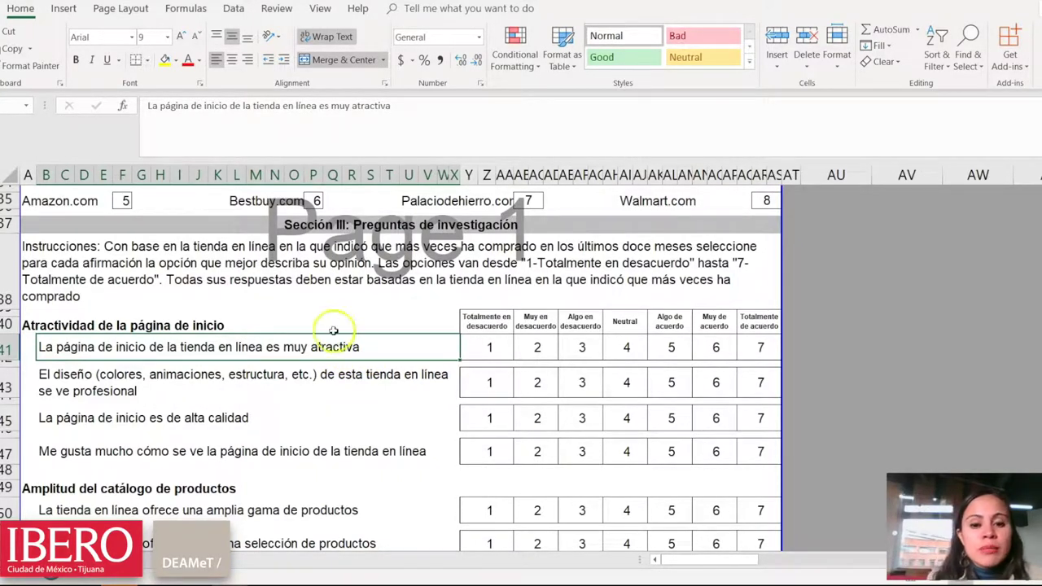
drag(483, 349, 768, 345)
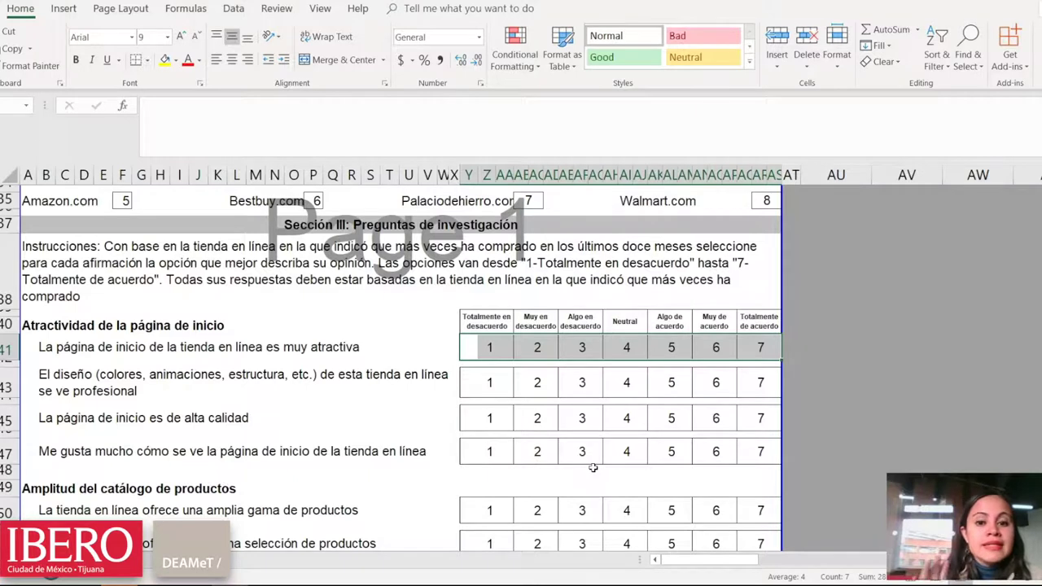
drag(477, 320, 768, 319)
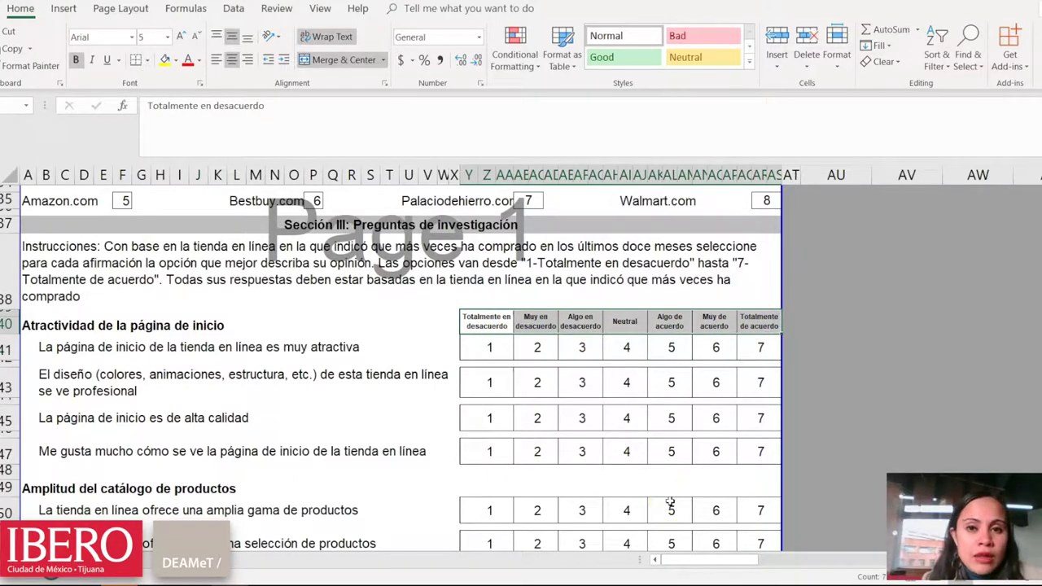
click(583, 418)
click(507, 325)
drag(507, 325, 761, 322)
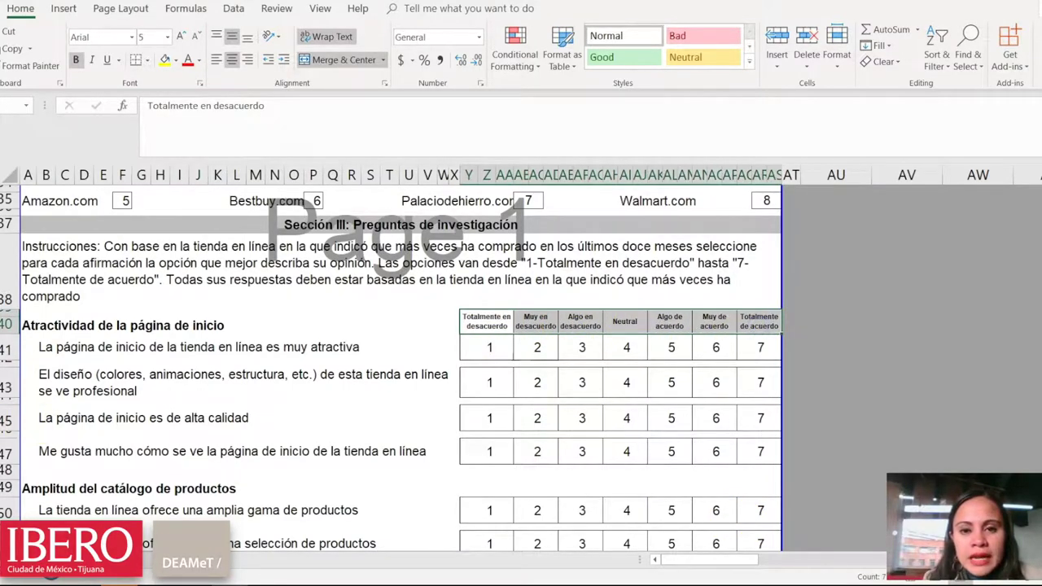
- Review the remaining blocks from Confianza en la tienda en línea through Compromiso con las marcas to Disposición para pagar un diferencial de precio
scroll(25, 326, down, 15)
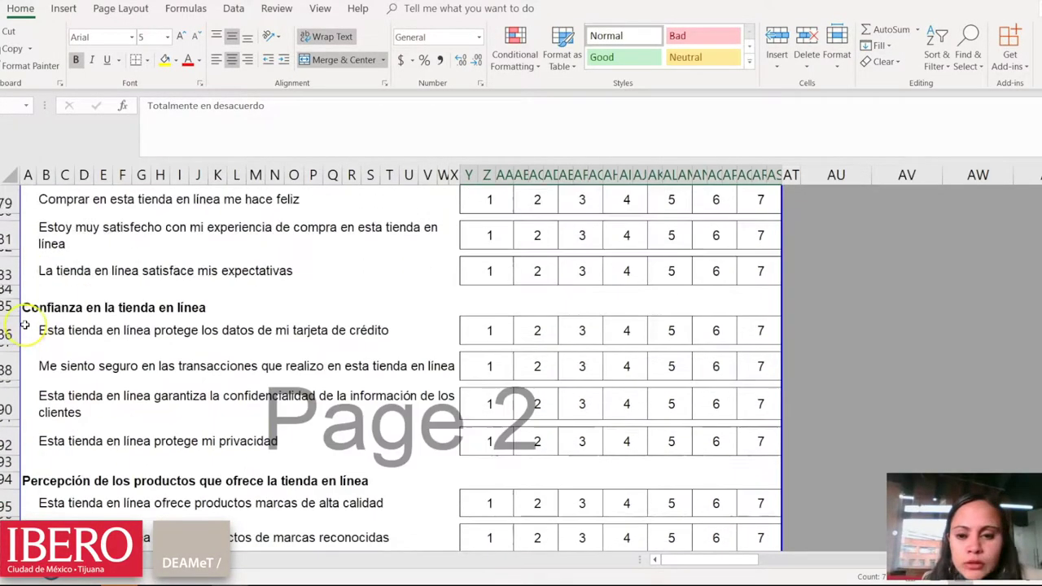
scroll(25, 326, down, 3)
scroll(25, 325, down, 1)
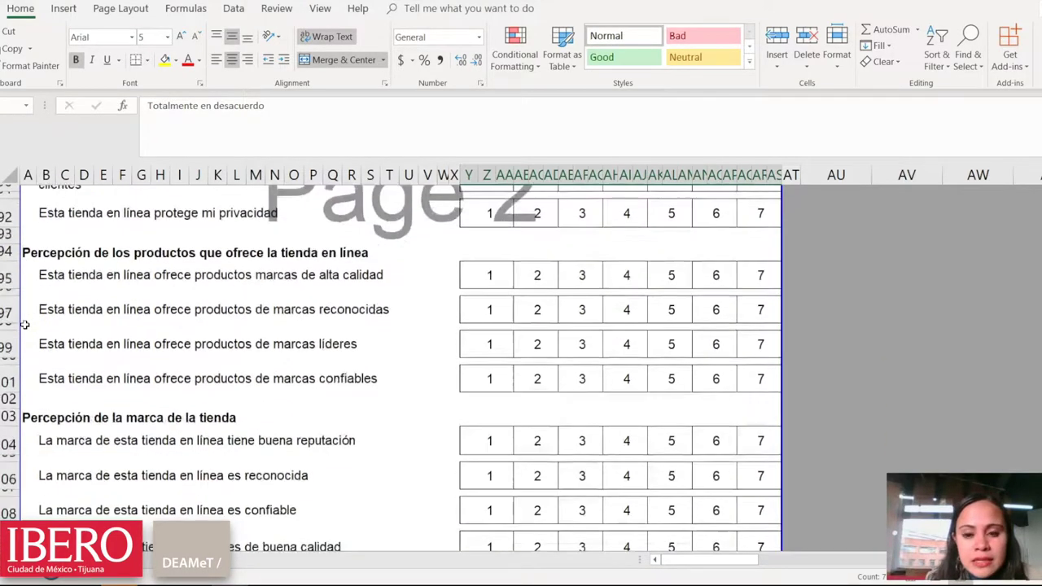
scroll(25, 325, up, 20)
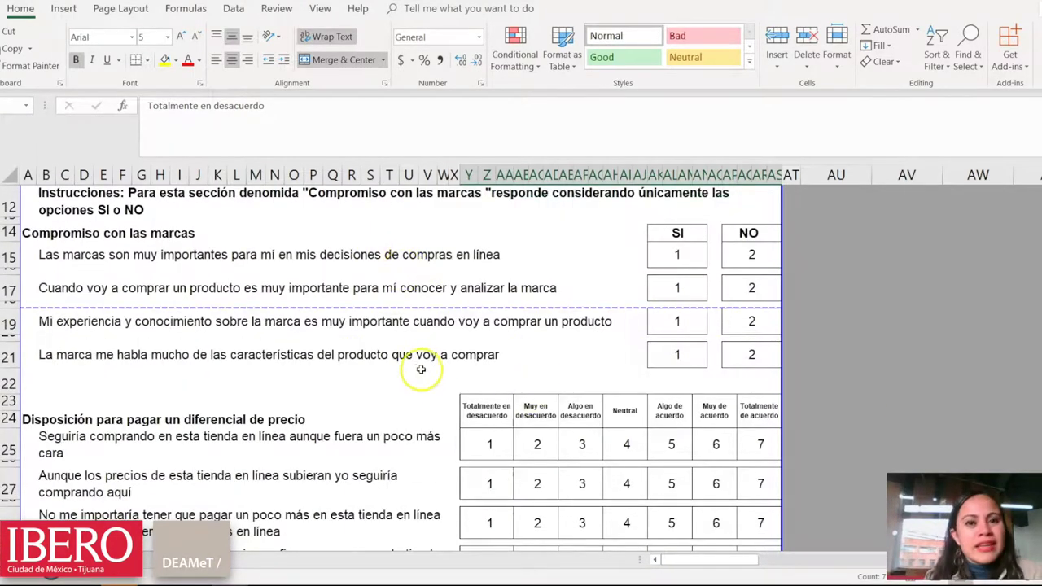
scroll(545, 411, down, 3)
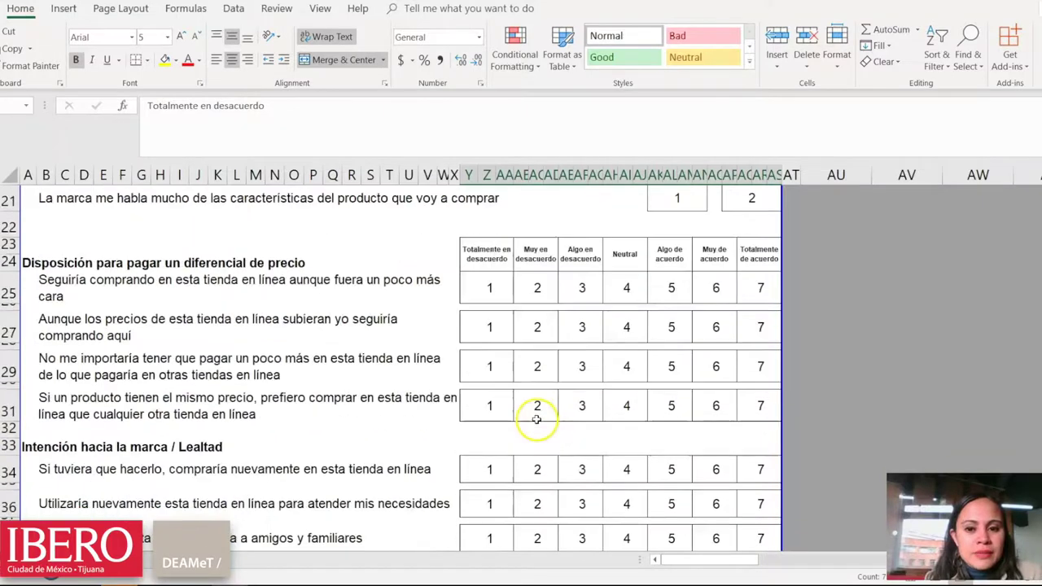
- Highlight the agreement scale labels and the four statements of the Disposición para pagar un diferencial de precio block
click(482, 253)
drag(483, 253, 779, 244)
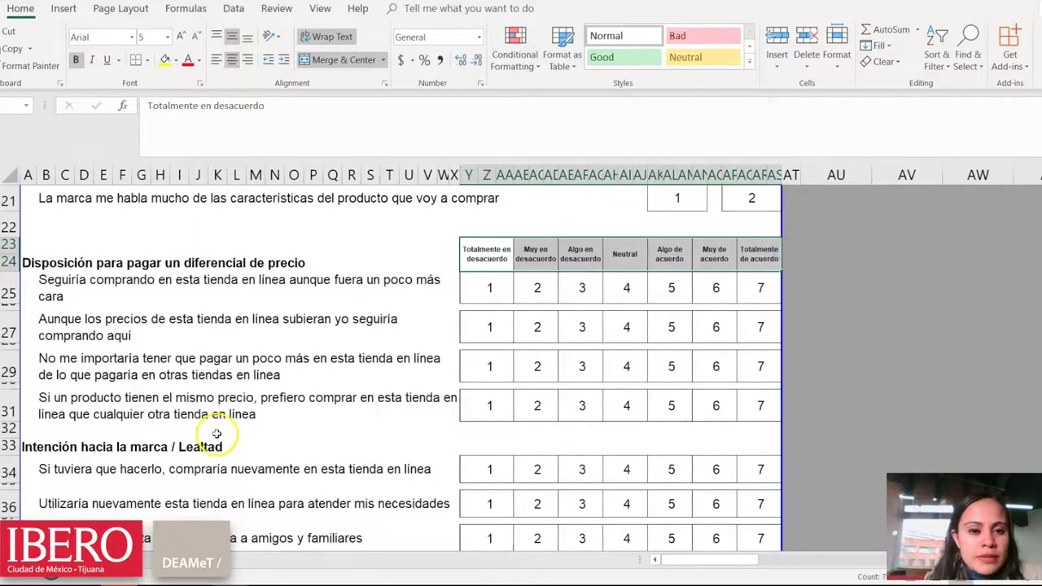
click(61, 284)
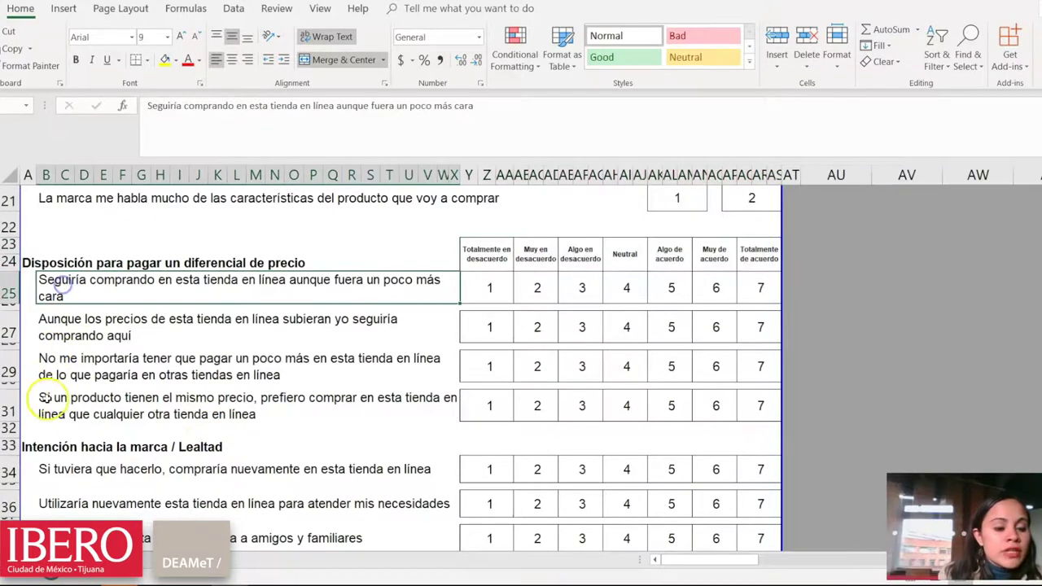
drag(102, 292, 104, 402)
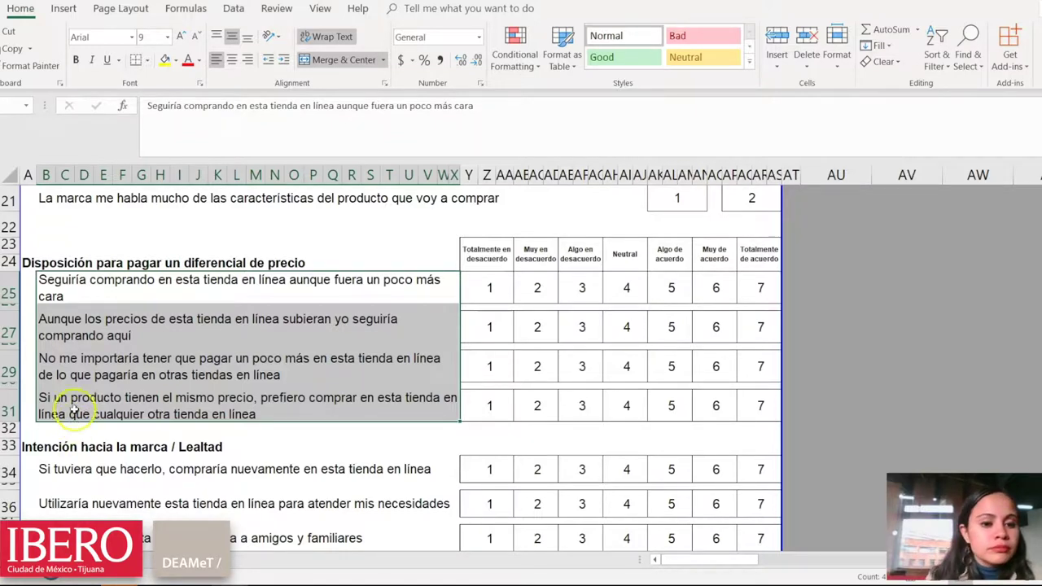
click(64, 330)
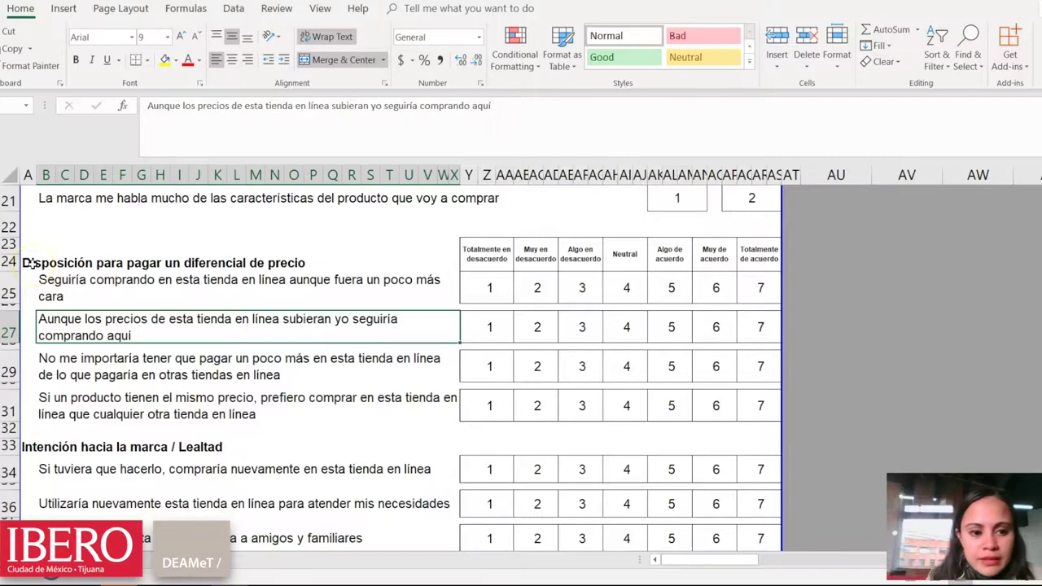
drag(27, 262, 251, 401)
scroll(139, 263, down, 1)
scroll(139, 330, up, 1)
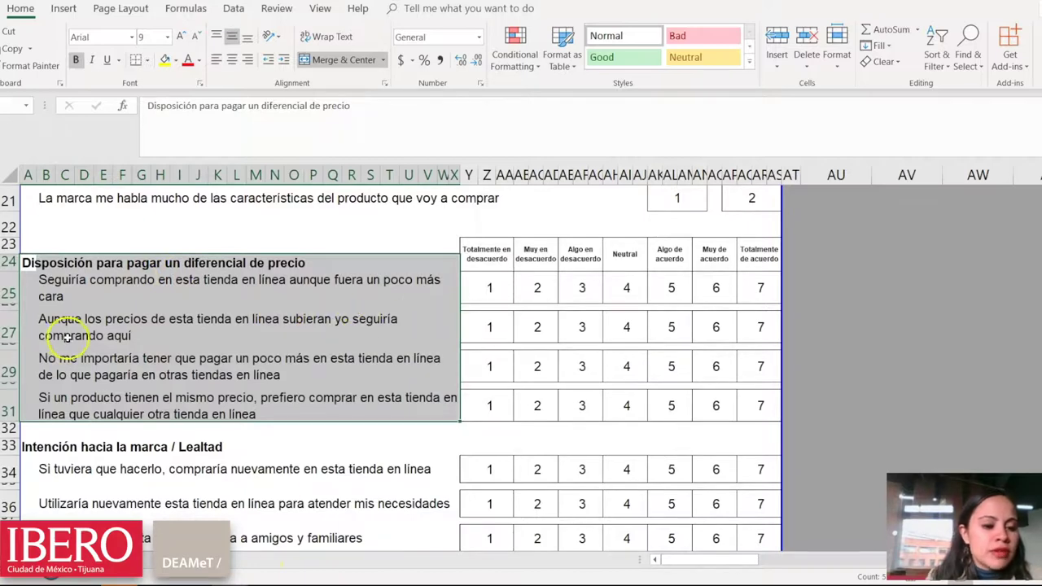
- Highlight the Intención hacia la marca / Lealtad statements and the Percepción de riesgo block with its SI/NO answers
scroll(75, 342, down, 1)
scroll(76, 342, down, 1)
drag(79, 375, 332, 530)
scroll(326, 521, down, 10)
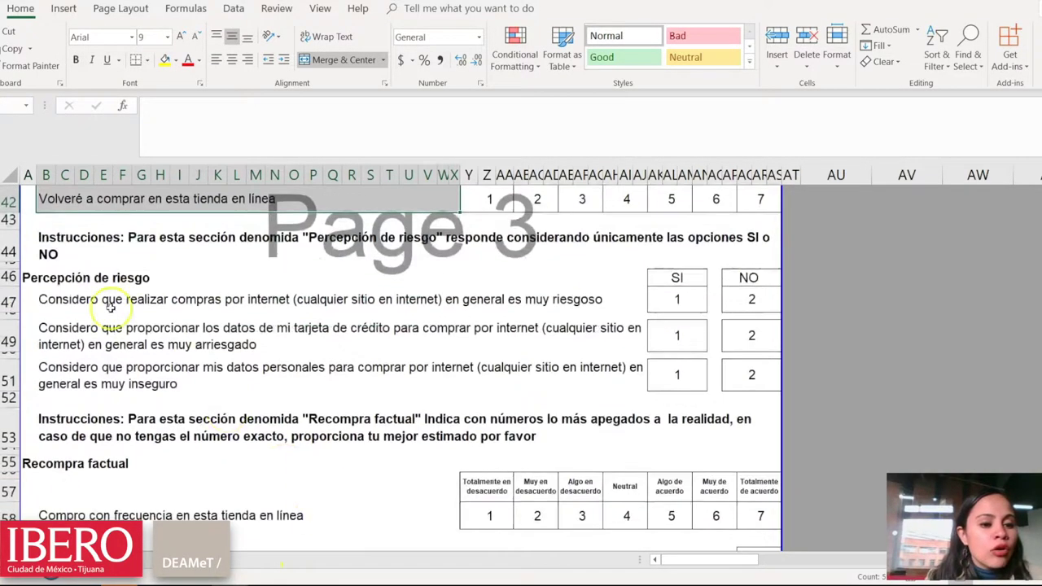
drag(70, 209, 234, 403)
- Return to the start of the questionnaire, highlight the Sección I filter questions and review the sections down to Sección III
scroll(235, 403, up, 1)
scroll(234, 403, up, 20)
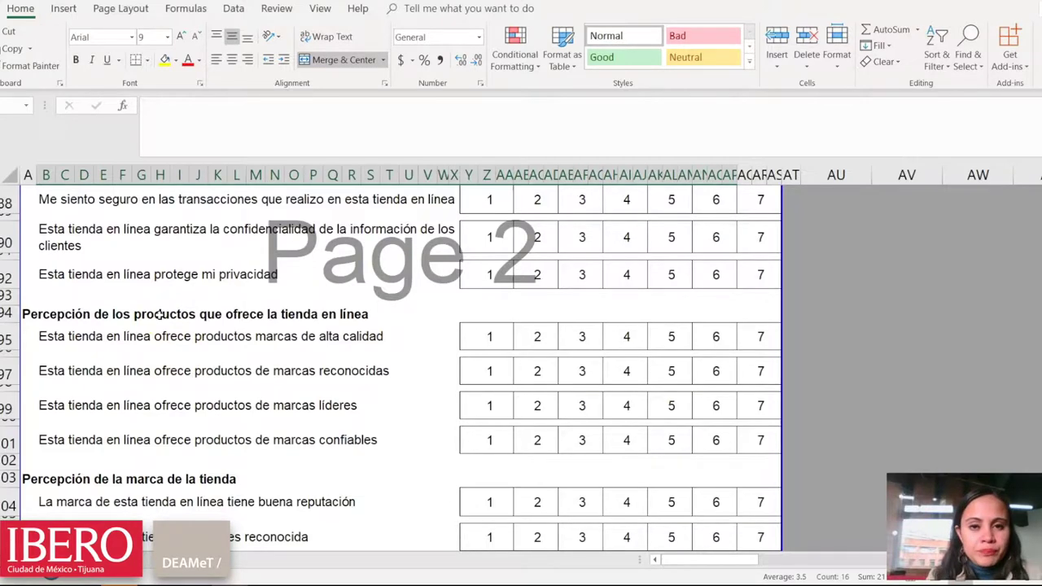
scroll(159, 315, up, 20)
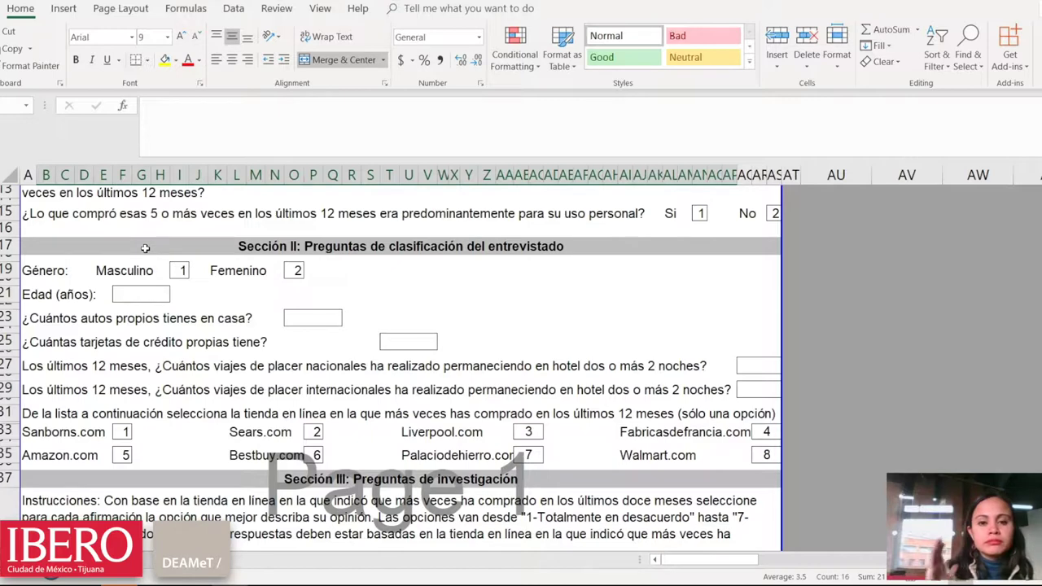
scroll(145, 247, up, 4)
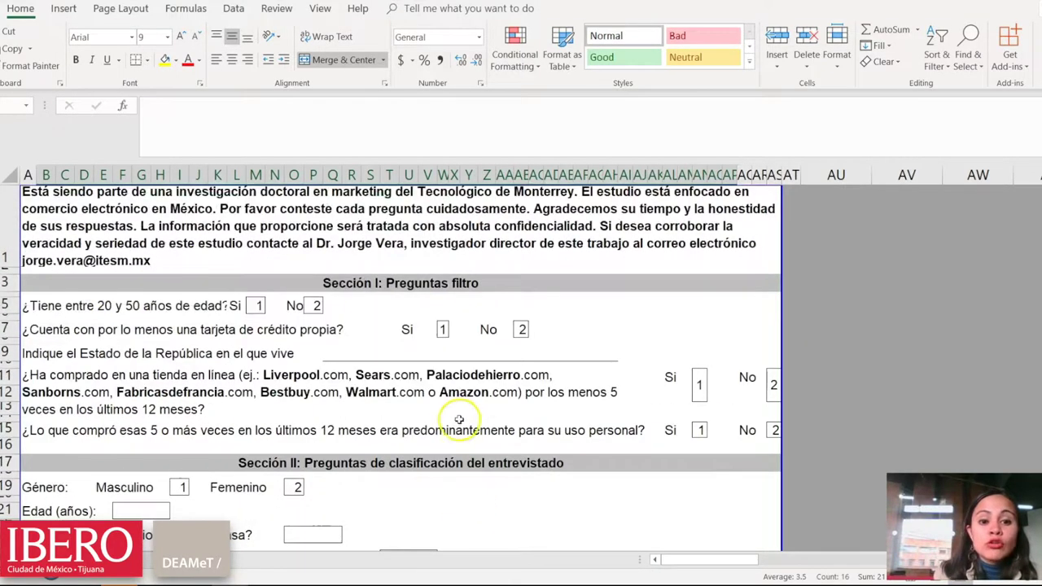
click(179, 284)
drag(217, 352, 223, 429)
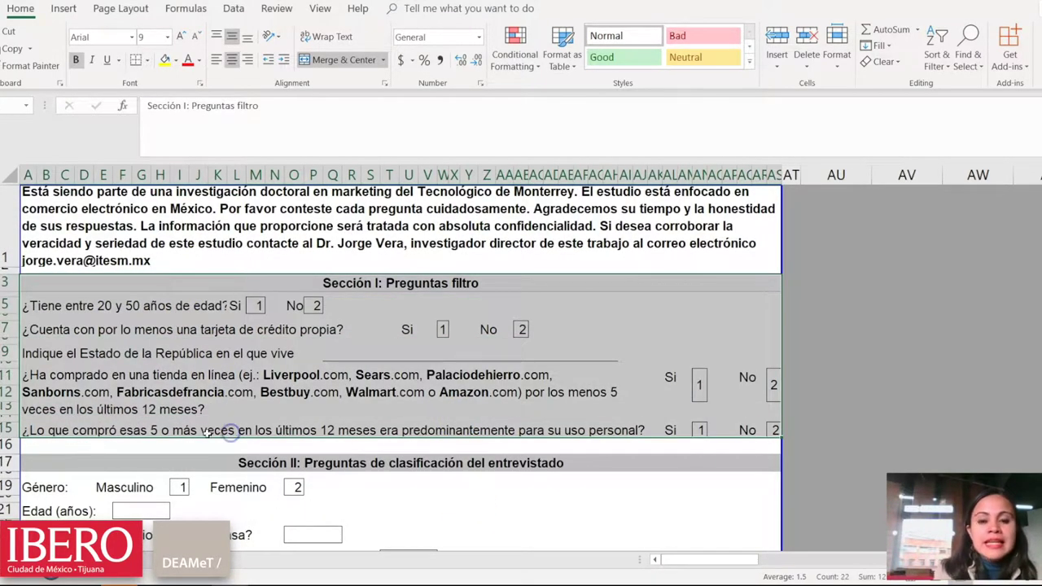
scroll(210, 375, down, 5)
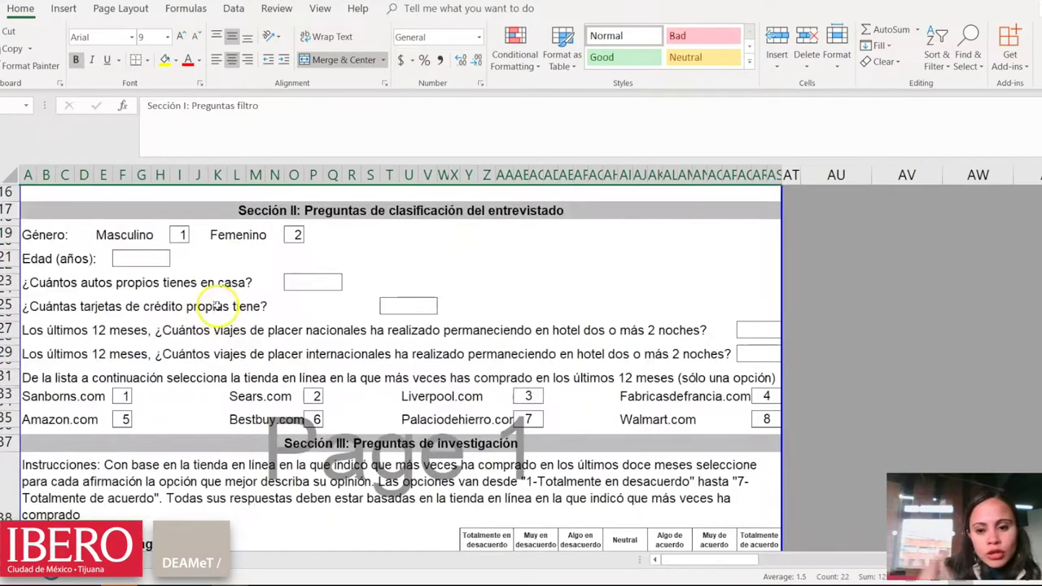
scroll(182, 400, down, 6)
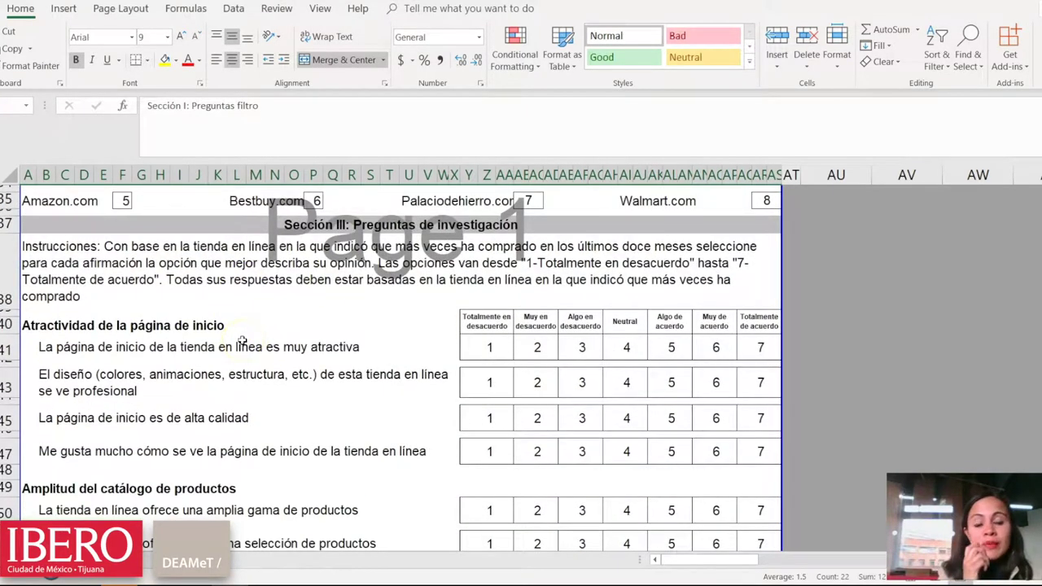